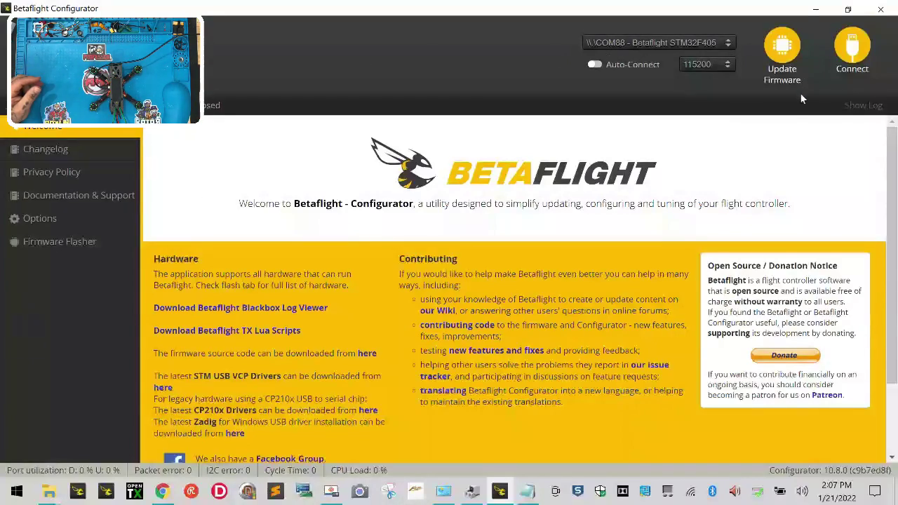
Connect to the flight controller and reset the Z axis until the offset reads -1 deg
left_click(850, 51)
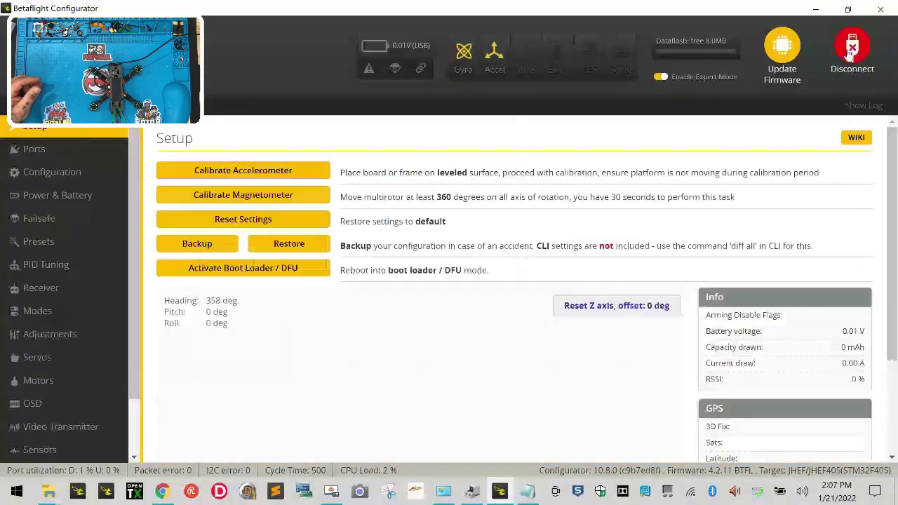
left_click(650, 314)
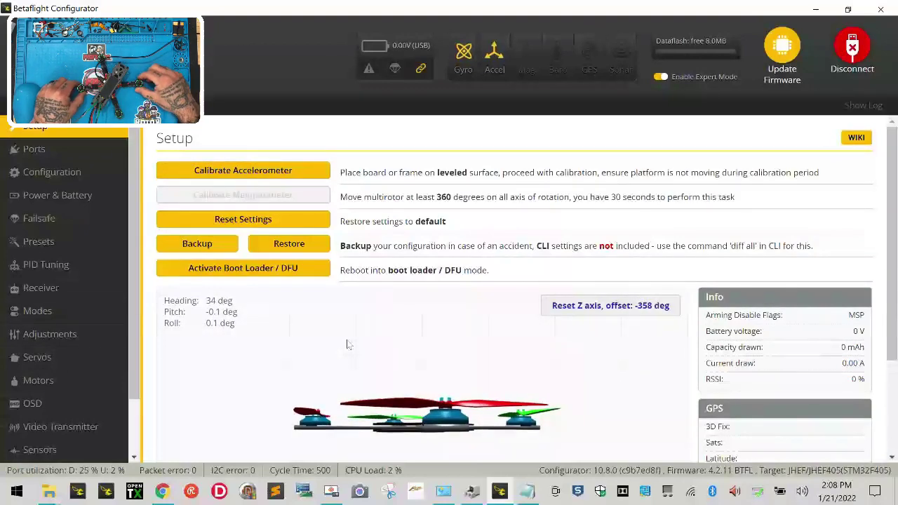
left_click(615, 309)
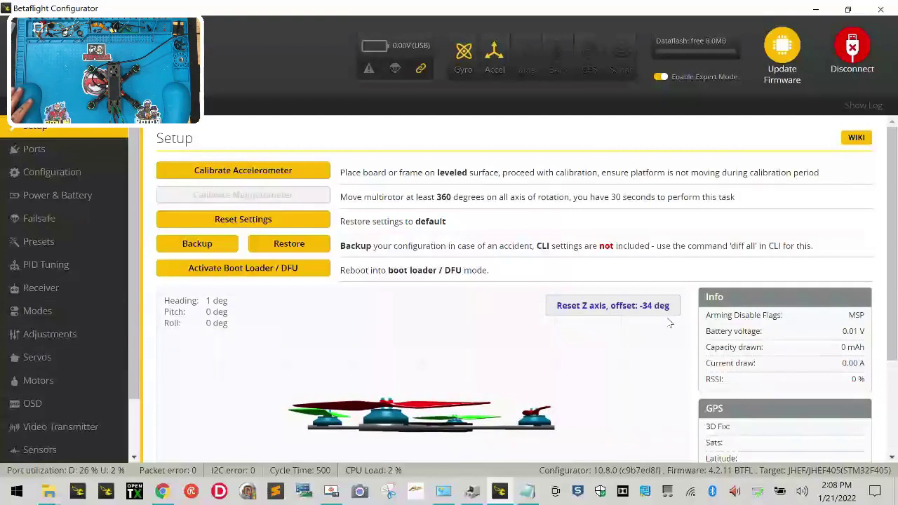
mouse_move(772, 316)
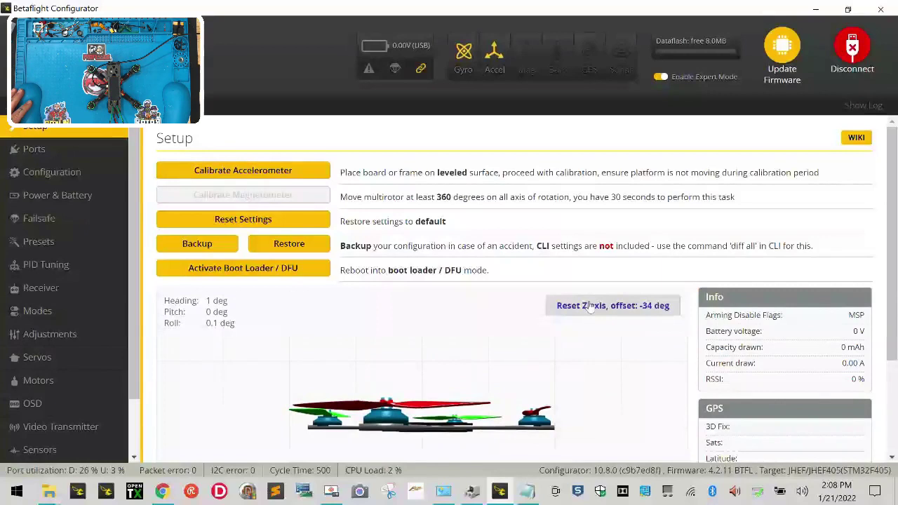
left_click(590, 307)
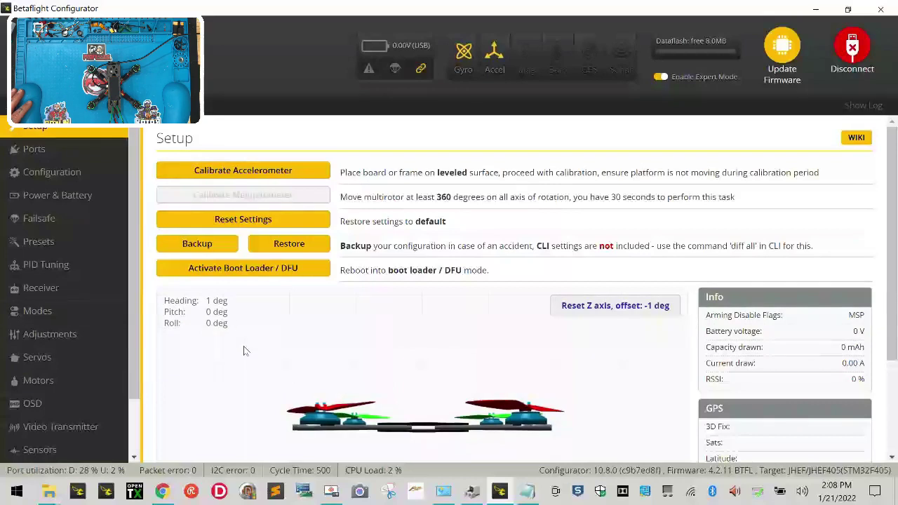
Calibrate the accelerometer with the quad level, then reset the Z axis to a -4 deg offset
left_click(271, 172)
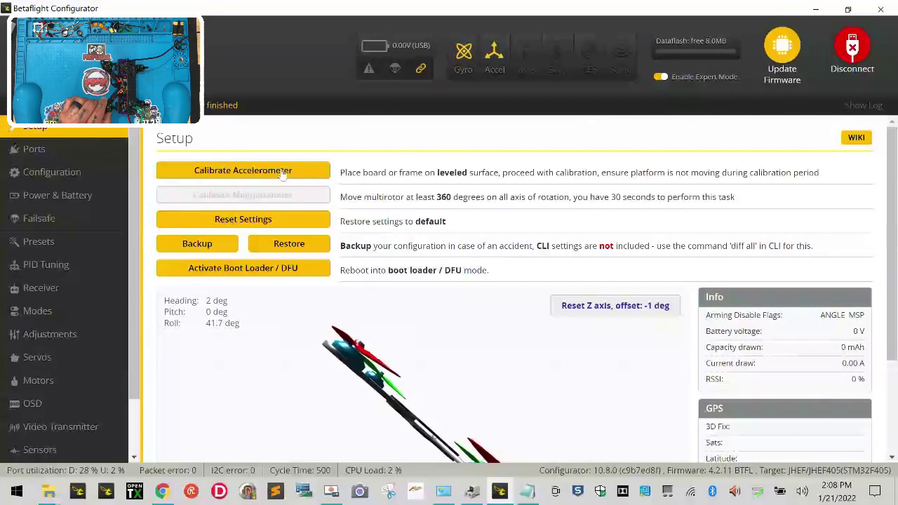
left_click(257, 174)
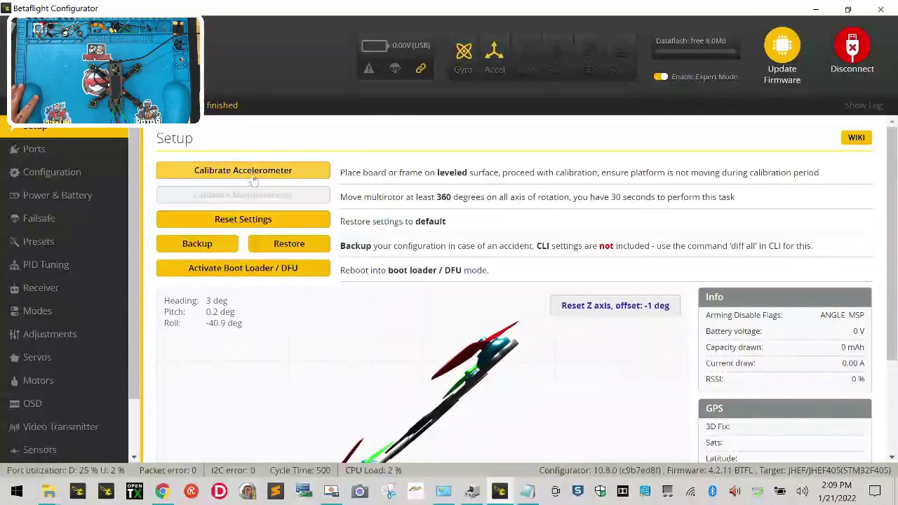
left_click(254, 177)
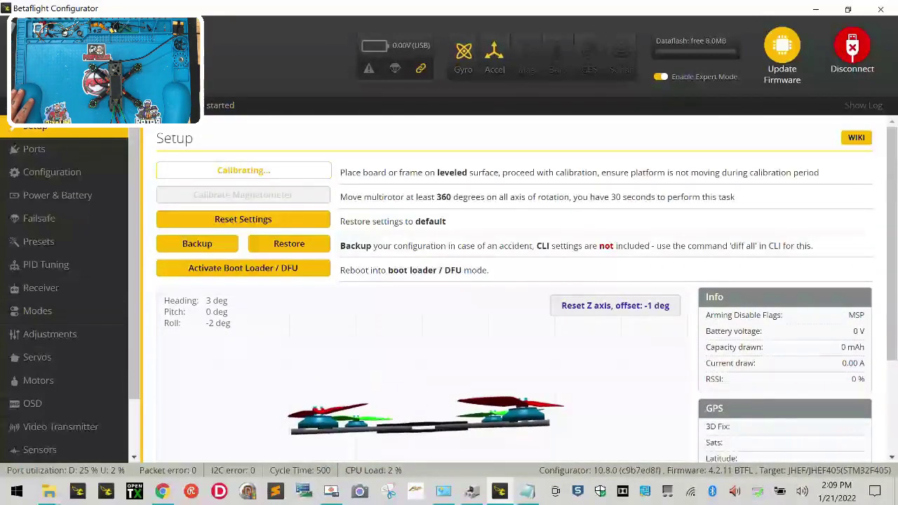
left_click(643, 315)
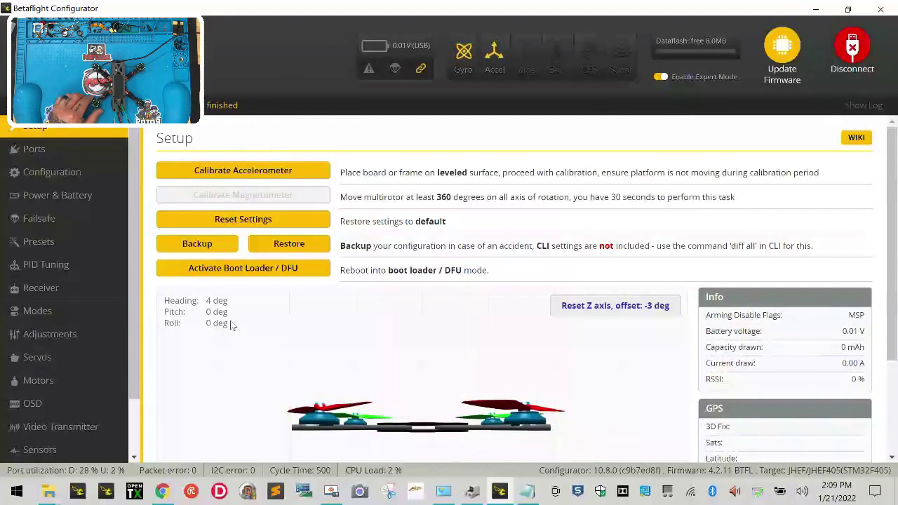
left_click(636, 316)
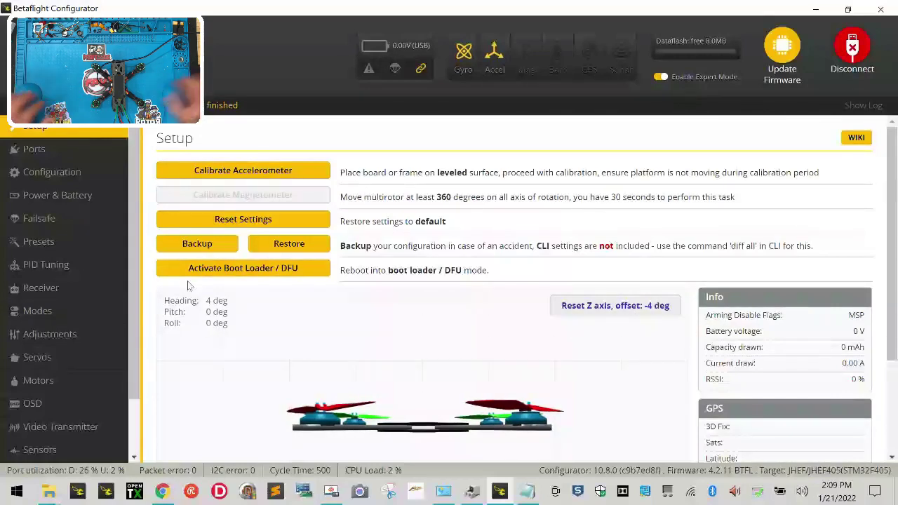
On the Ports page, enable Serial Rx on UART6 and assign VTX (IRC Tramp) to UART3
left_click(51, 160)
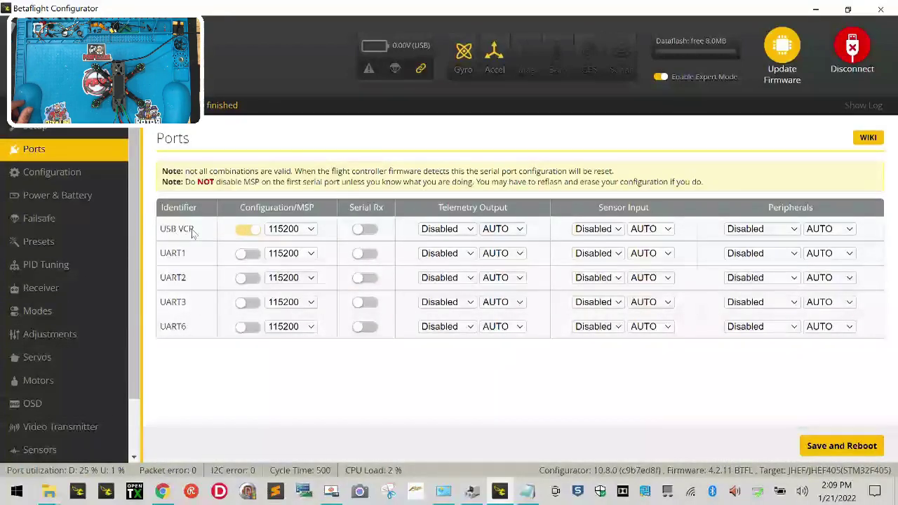
left_click(251, 232)
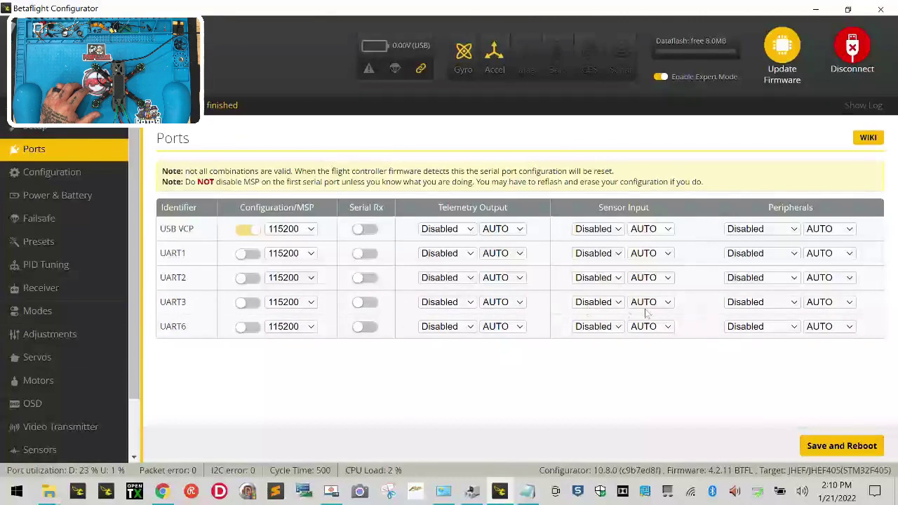
left_click(767, 305)
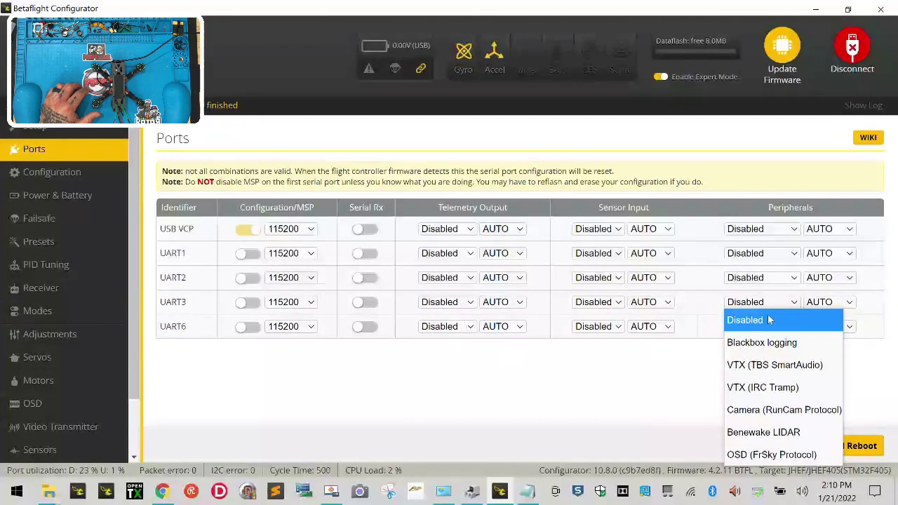
left_click(768, 388)
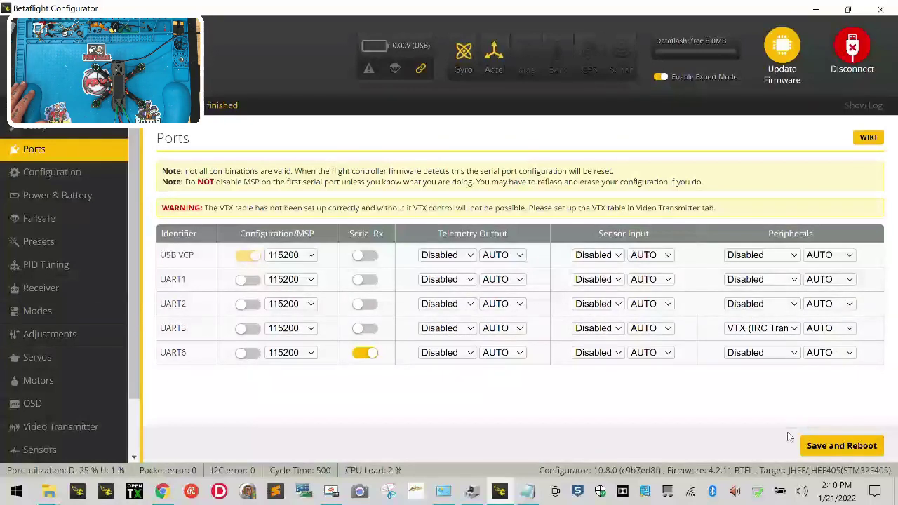
Save and reboot, reconnect, re-level the heading and accelerometer, then confirm UART3/UART6 port settings persisted
left_click(830, 447)
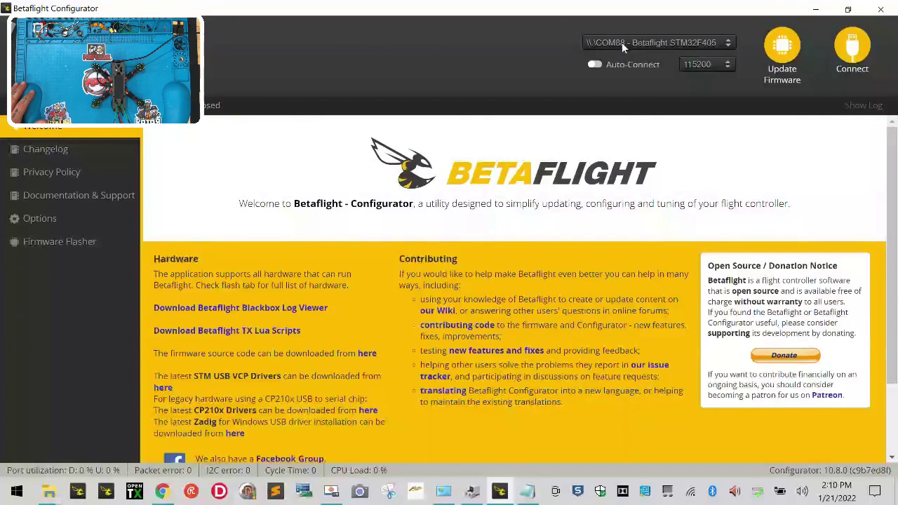
left_click(842, 51)
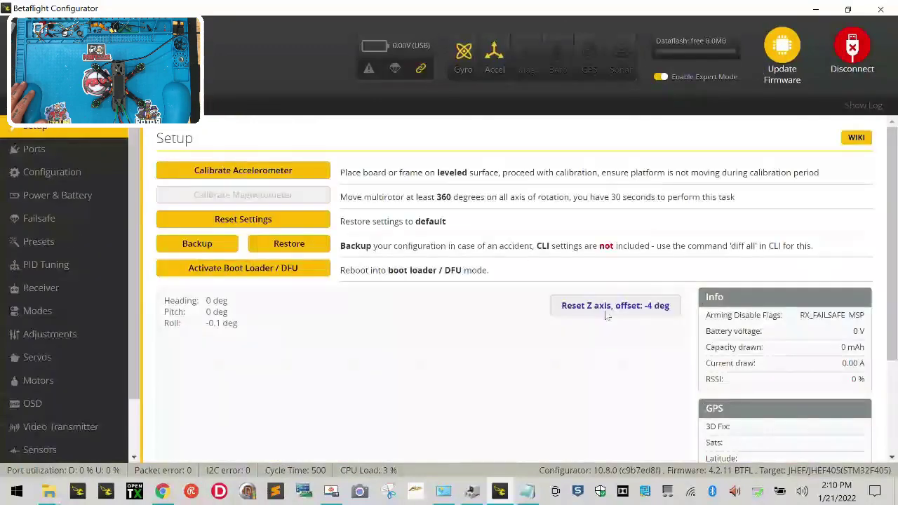
left_click(609, 311)
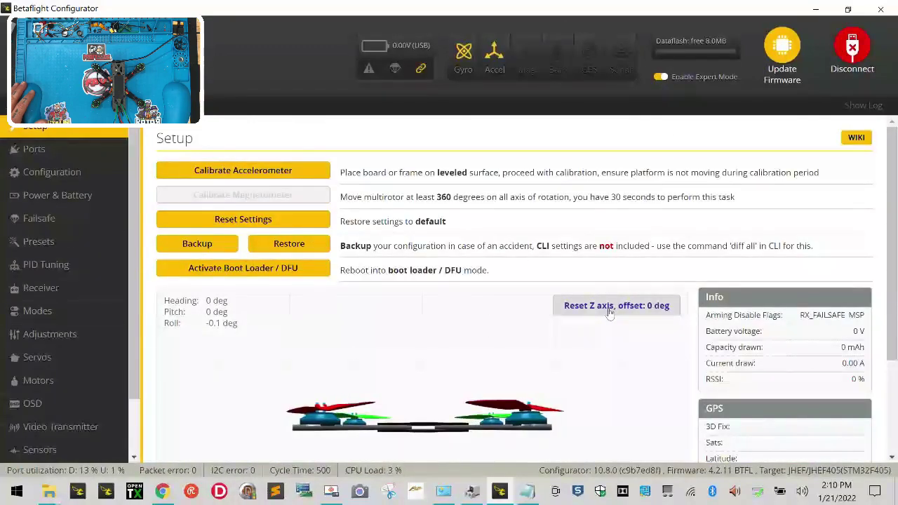
left_click(250, 168)
left_click(71, 149)
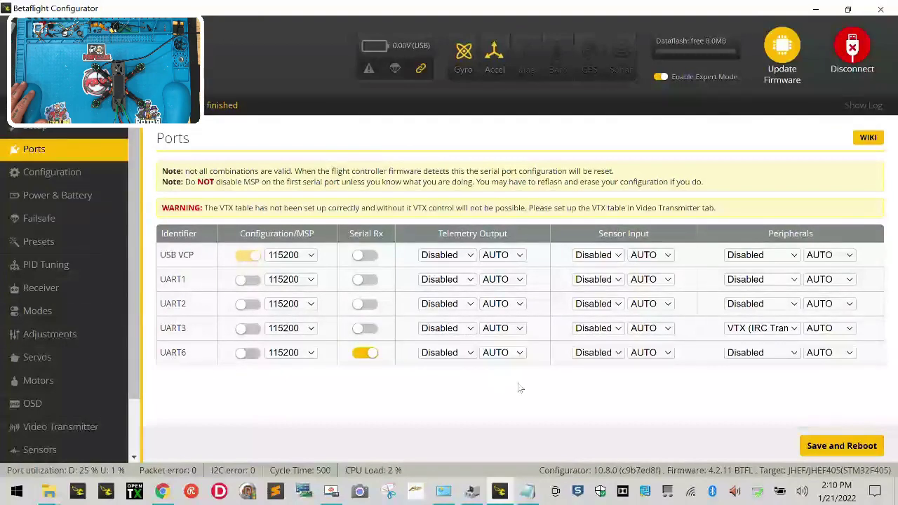
Open the Configuration page to review 8.00 kHz gyro, 2.00 kHz PID loop and CW 90° alignment
left_click(55, 175)
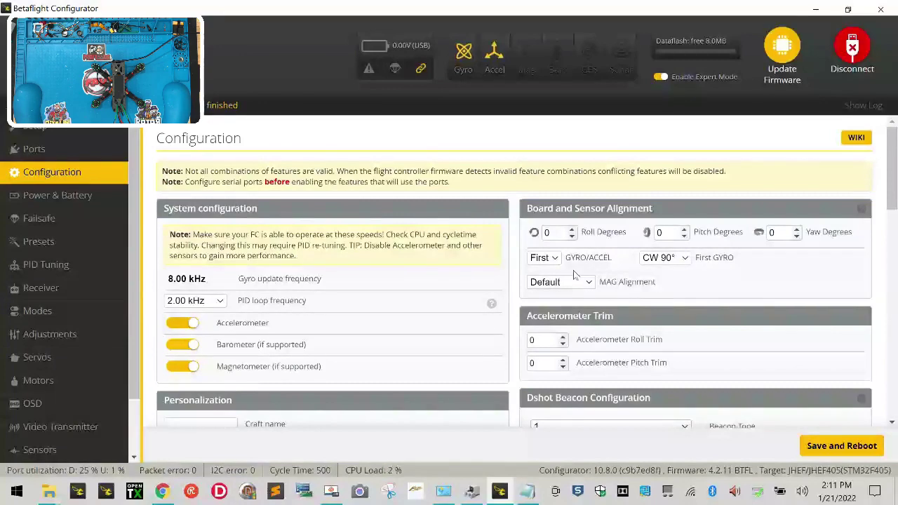
left_click(58, 137)
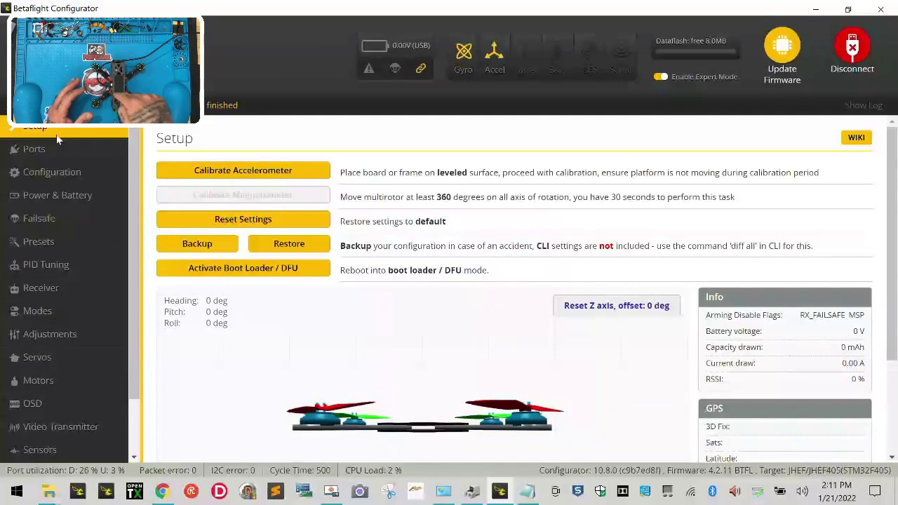
left_click(54, 173)
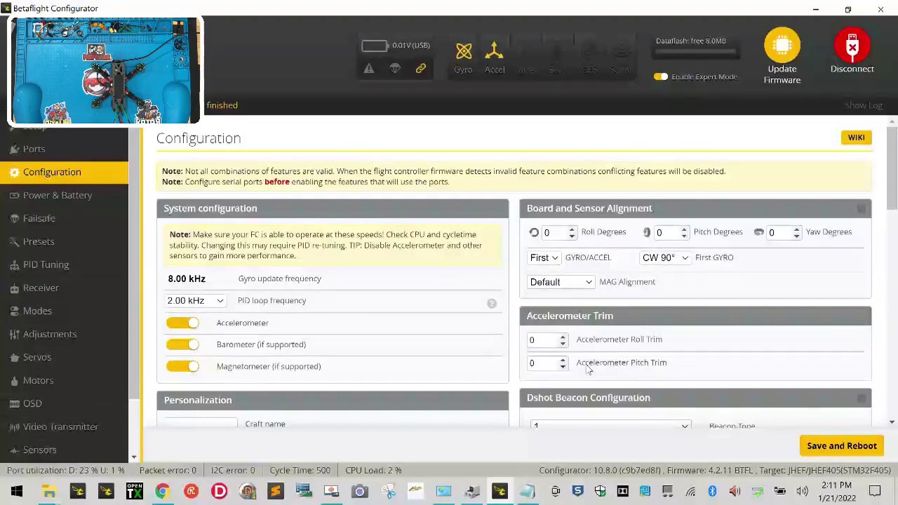
scroll(693, 204, "down", 2)
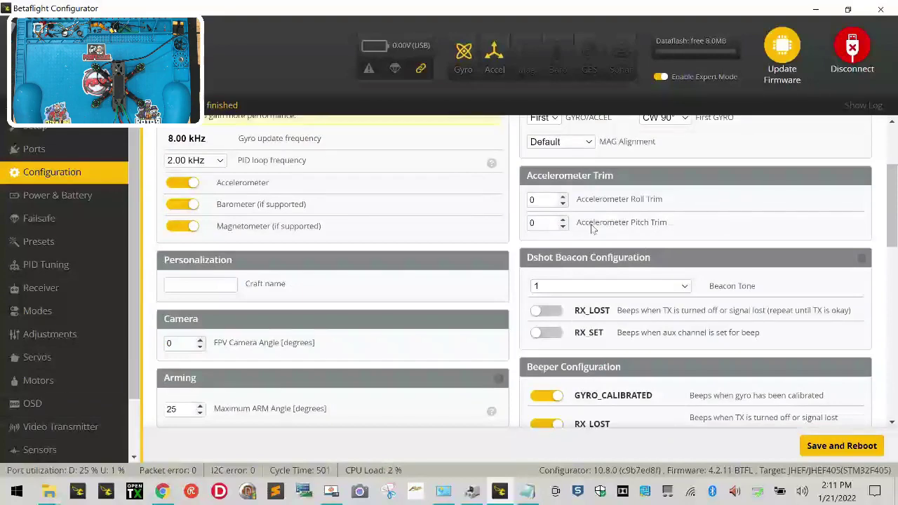
scroll(259, 184, "up", 2)
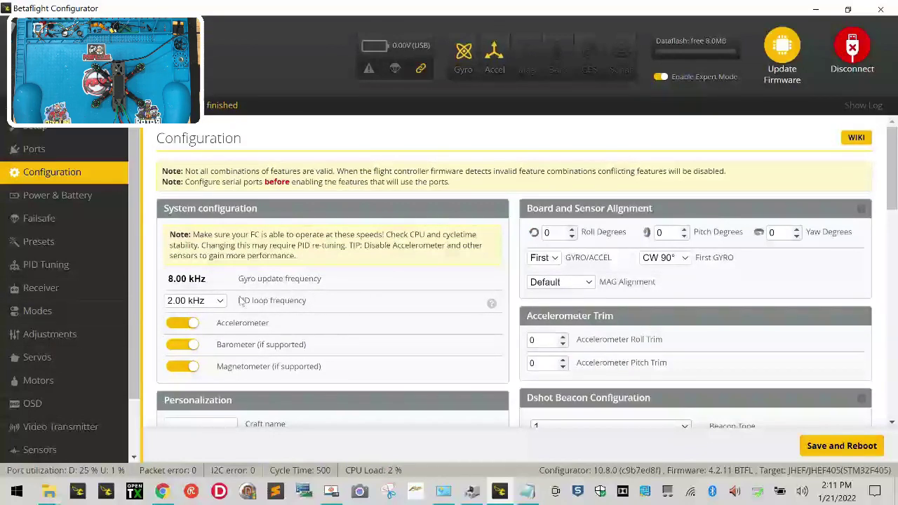
Turn off Barometer and Magnetometer, leaving Accelerometer on and PID loop frequency at 2.00 kHz
left_click(194, 304)
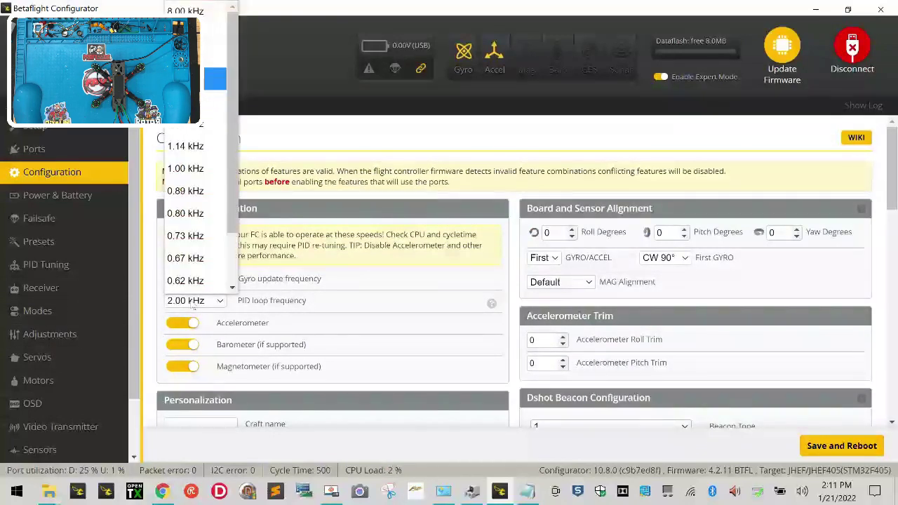
left_click(319, 299)
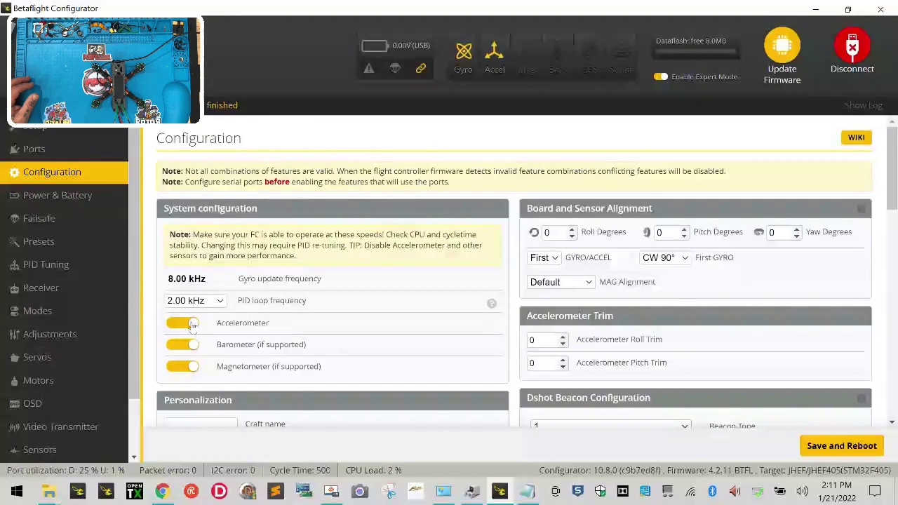
left_click(194, 345)
left_click(188, 367)
scroll(334, 370, "down", 2)
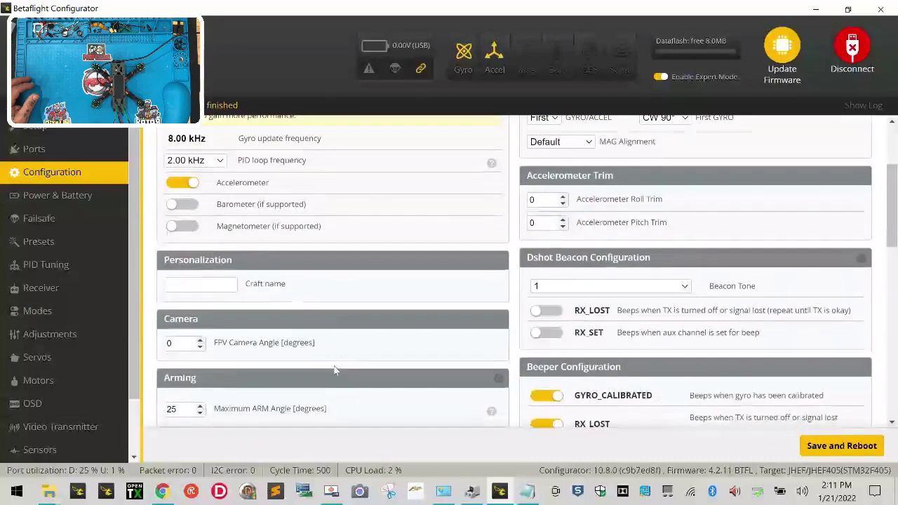
Enter the pilot's name in the Craft name field and dismiss the suggestion list
left_click(215, 285)
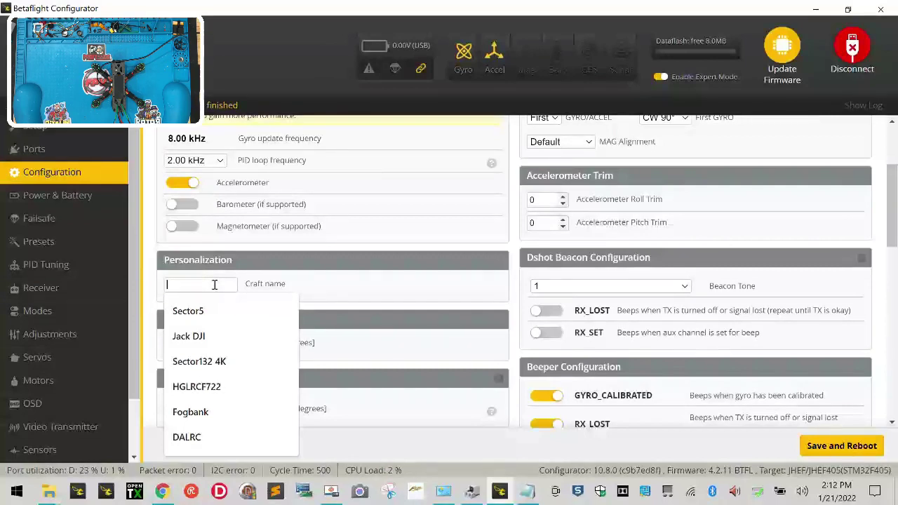
left_click(184, 283)
left_click(176, 284)
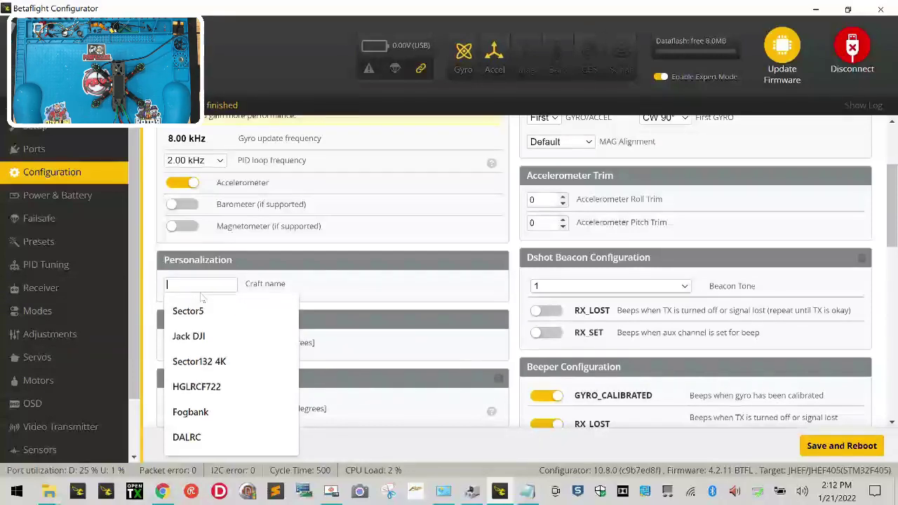
type("tarek")
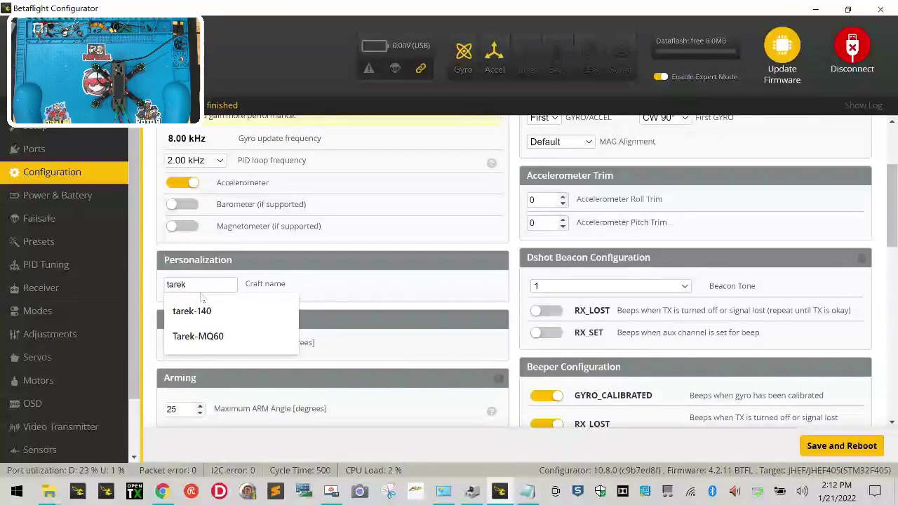
left_click(389, 259)
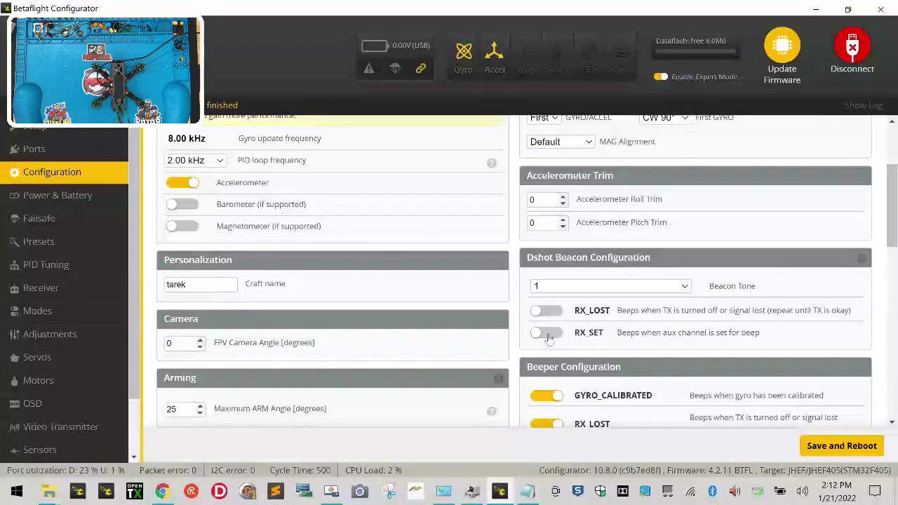
Switch AIRMODE off under Other Features, keeping OSD and DYNAMIC_FILTER enabled
scroll(370, 331, "down", 2)
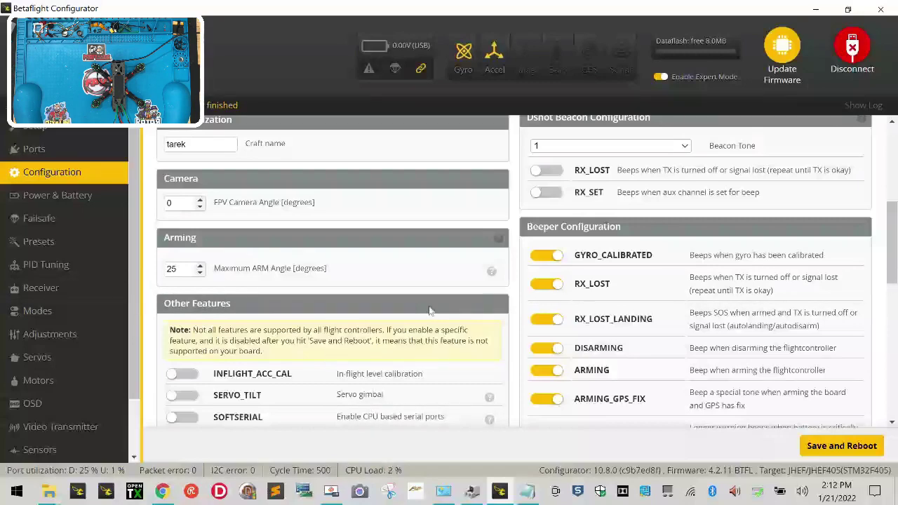
scroll(437, 316, "down", 2)
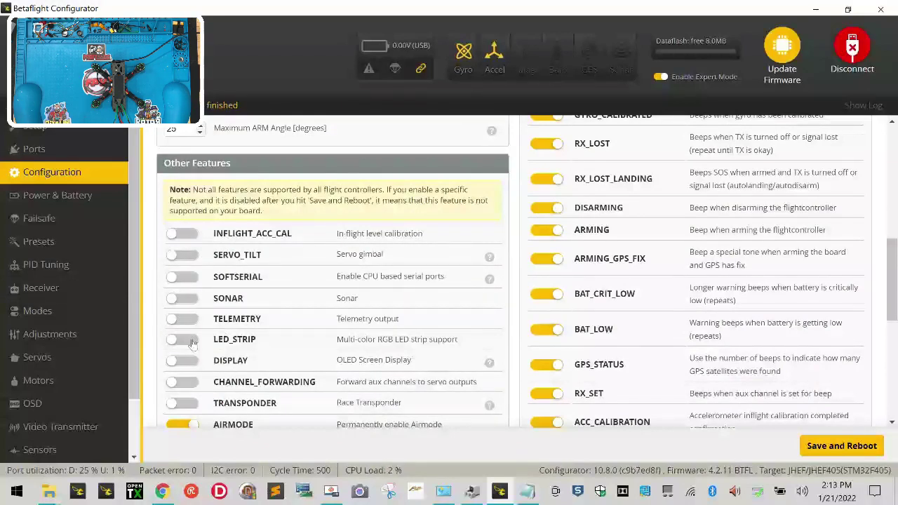
scroll(190, 342, "down", 2)
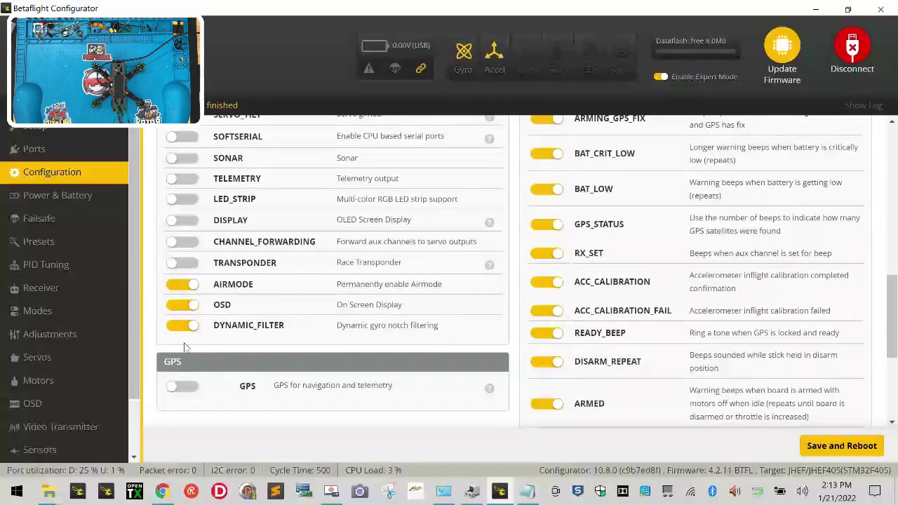
left_click(192, 288)
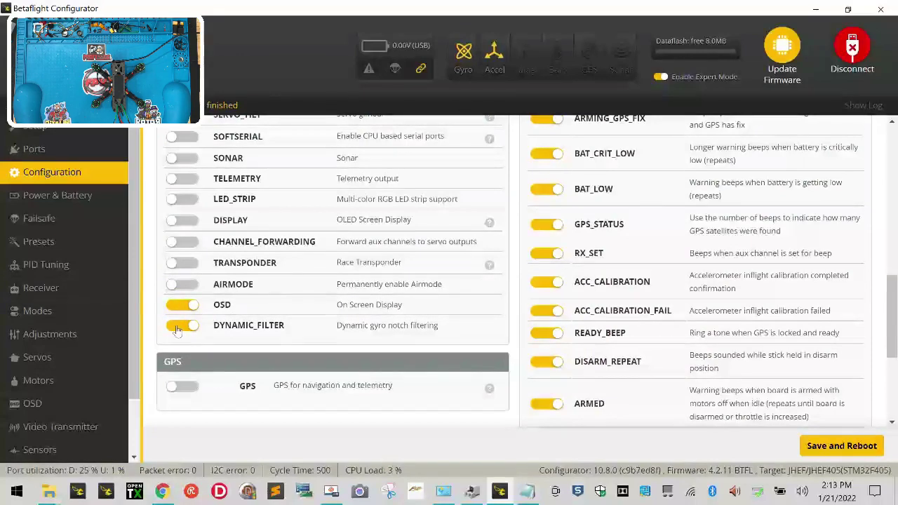
scroll(398, 356, "down", 2)
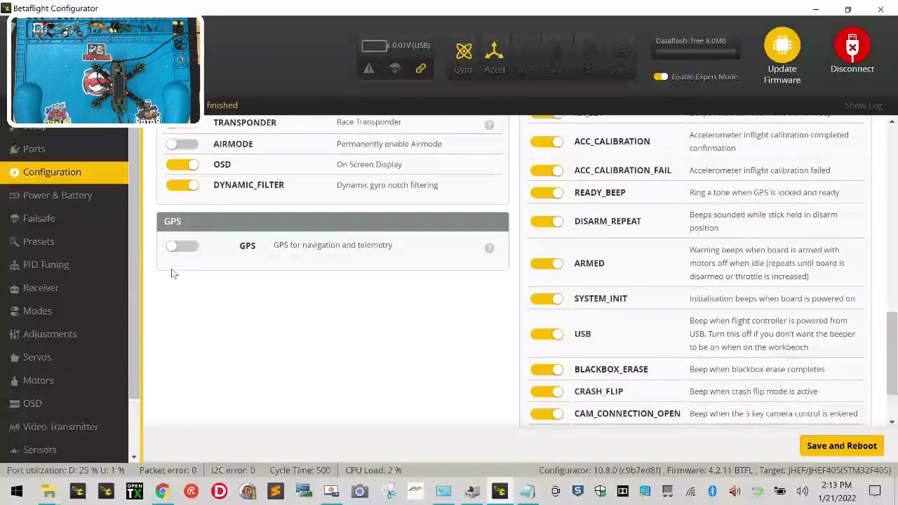
scroll(499, 327, "up", 7)
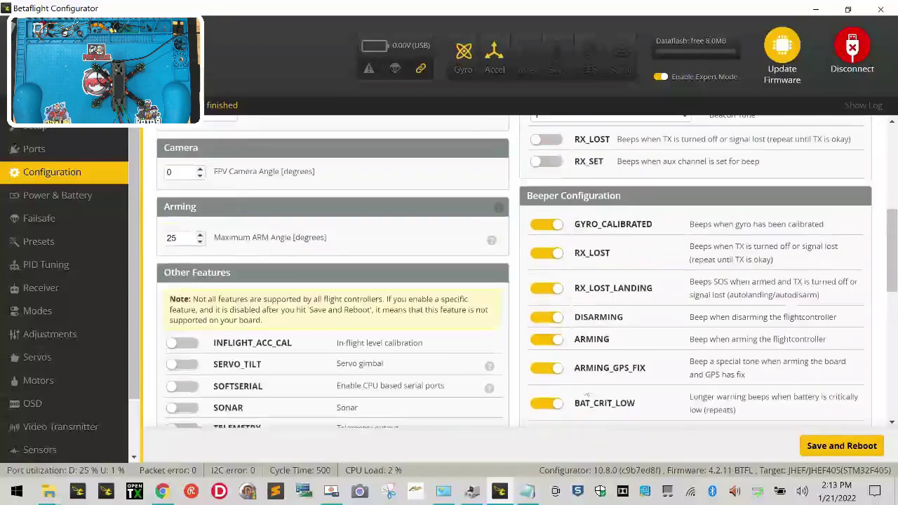
scroll(671, 317, "down", 7)
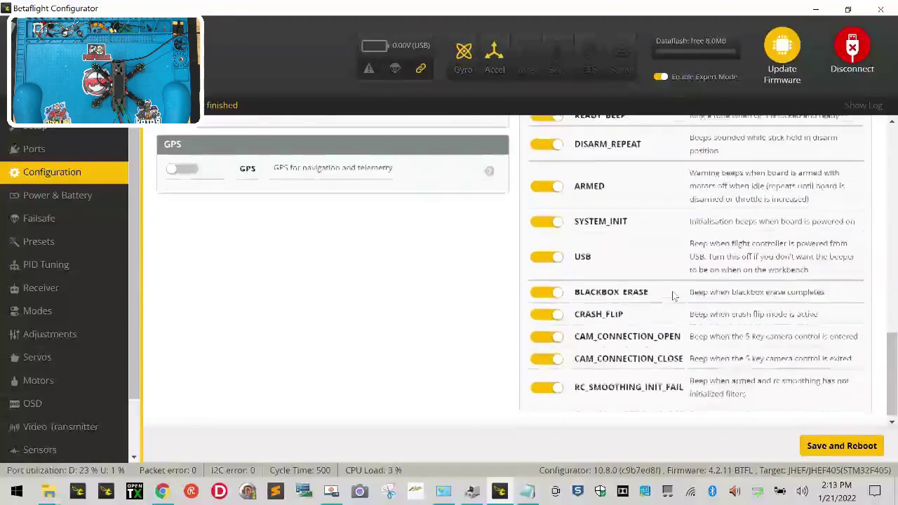
scroll(672, 296, "up", 10)
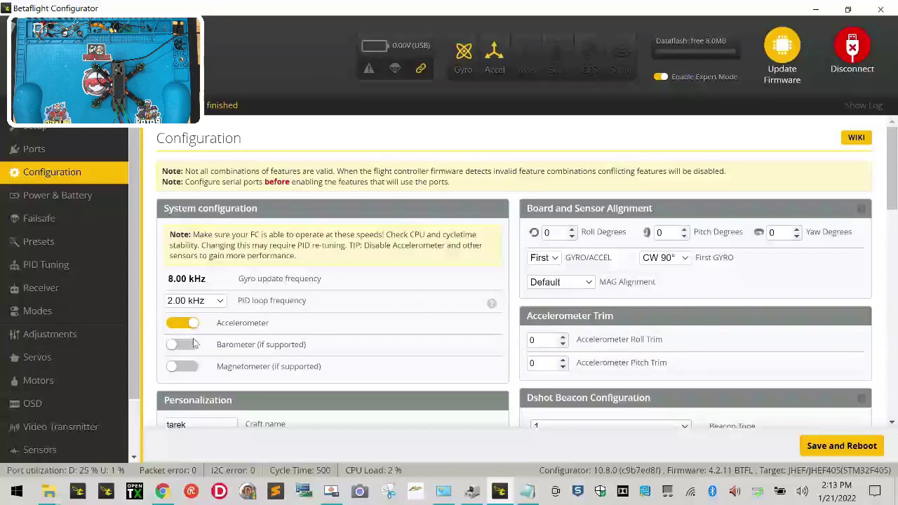
scroll(194, 343, "down", 2)
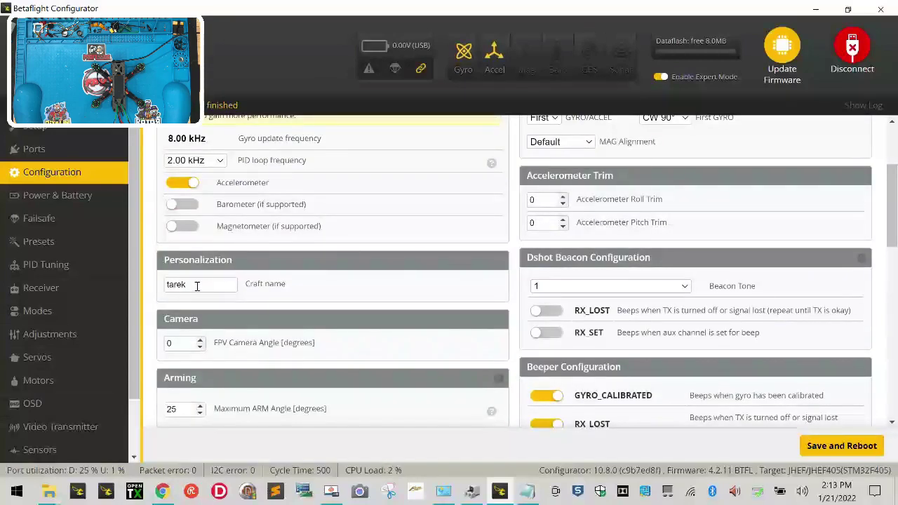
scroll(191, 285, "down", 2)
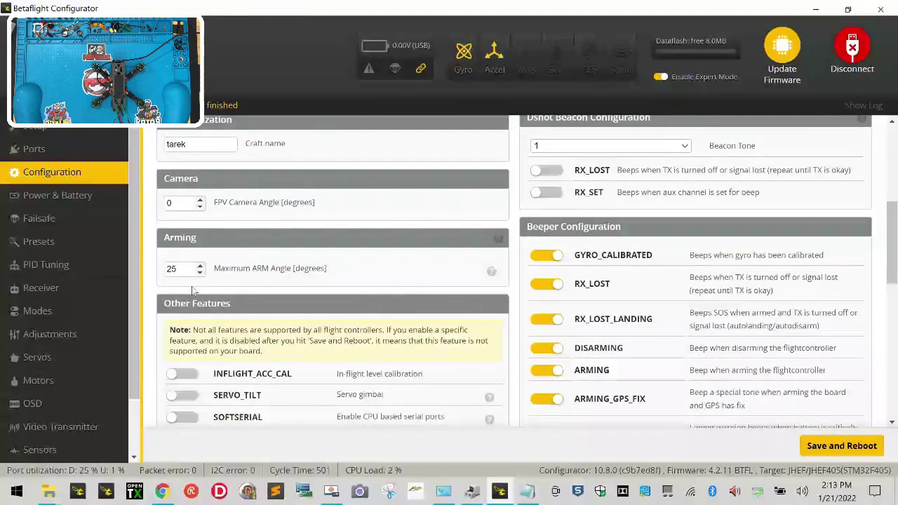
scroll(190, 285, "up", 2)
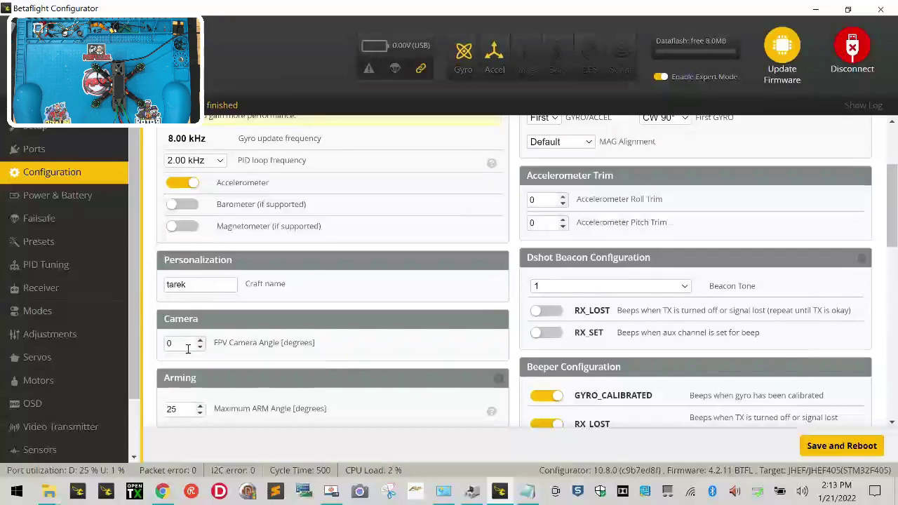
scroll(186, 345, "down", 2)
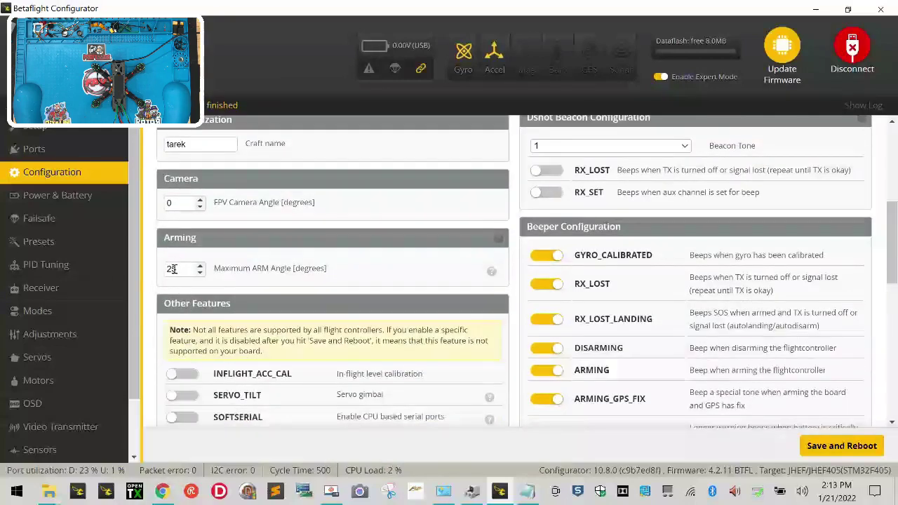
scroll(217, 291, "down", 4)
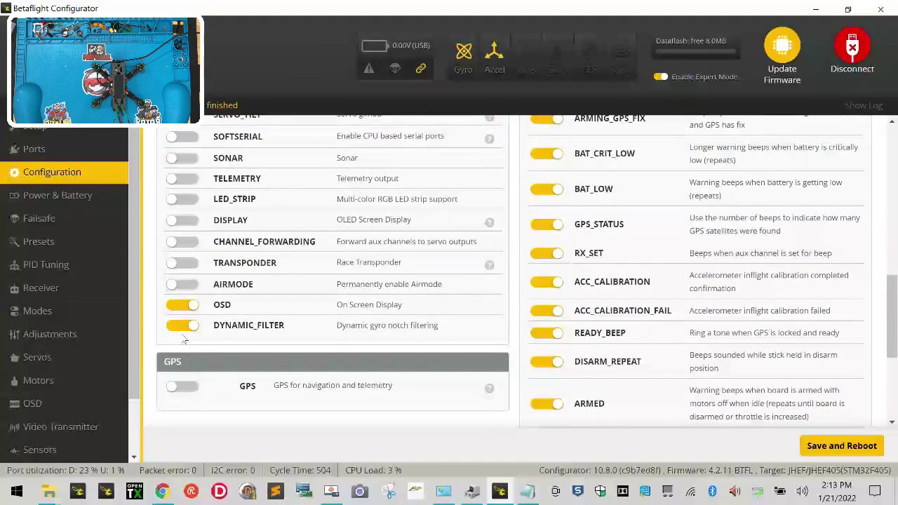
scroll(782, 395, "down", 3)
scroll(652, 372, "up", 10)
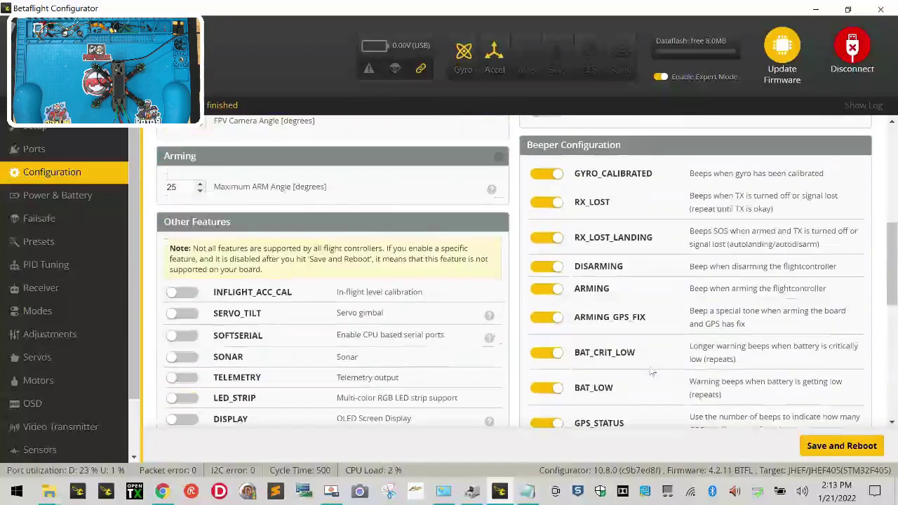
scroll(651, 372, "down", 9)
scroll(651, 372, "up", 12)
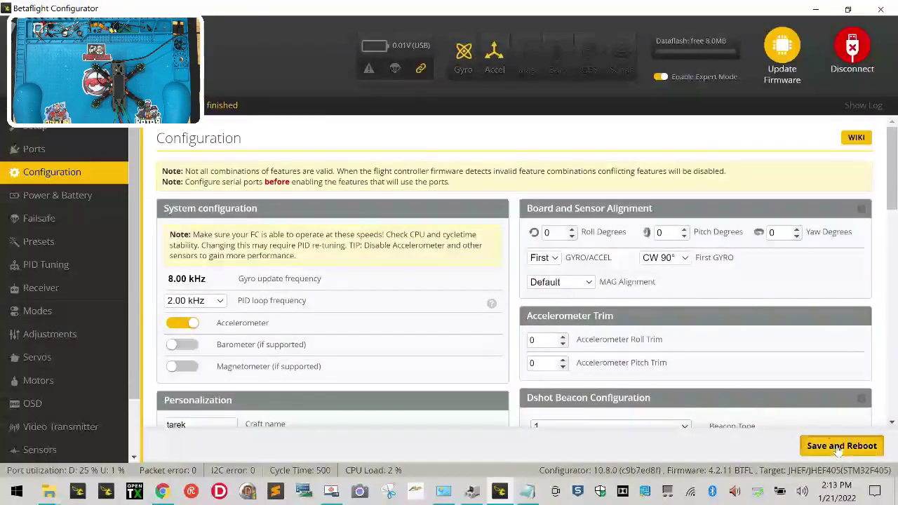
Save and reboot the board, reconnect, and return to the Configuration page to verify settings
left_click(838, 448)
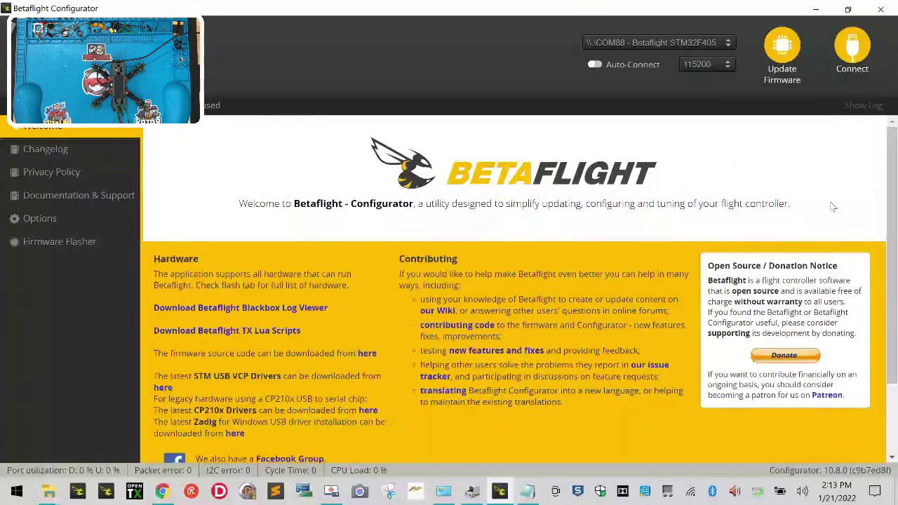
left_click(852, 46)
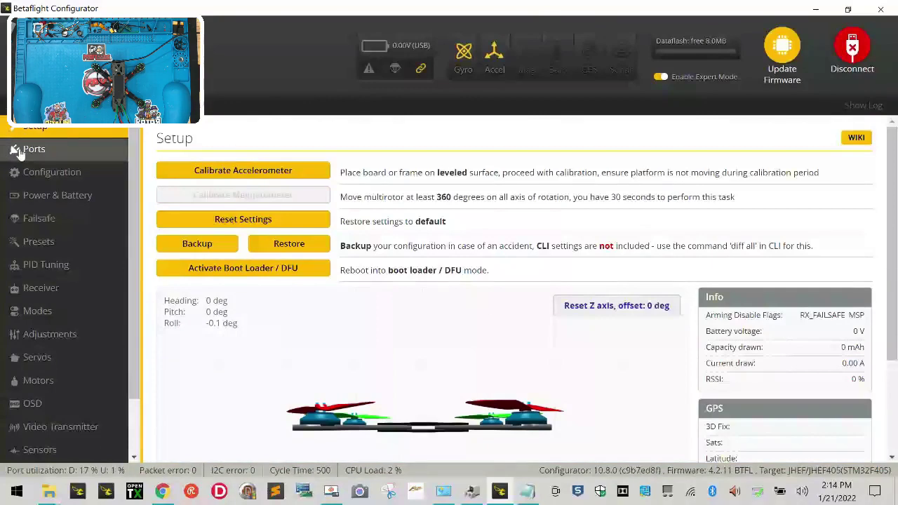
left_click(21, 149)
left_click(39, 179)
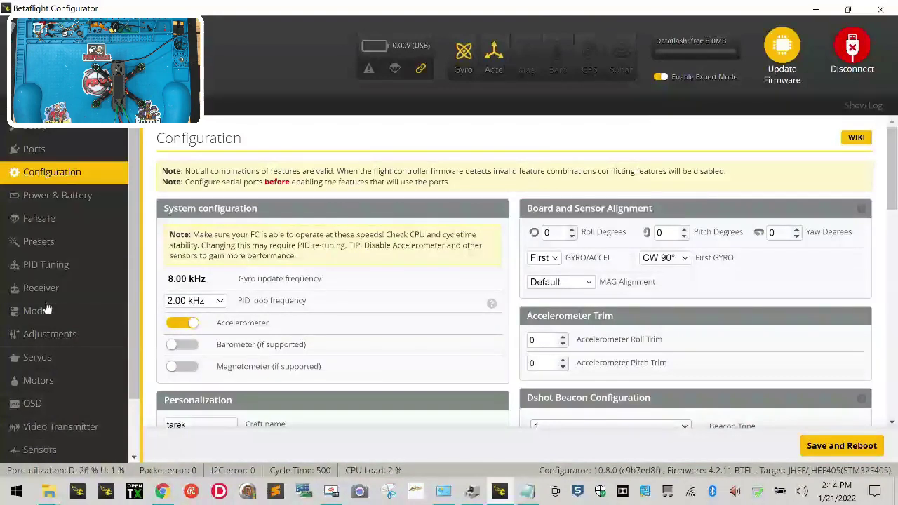
Open the Motors page and keep the ESC/Motor protocol set to ONESHOT125
left_click(43, 380)
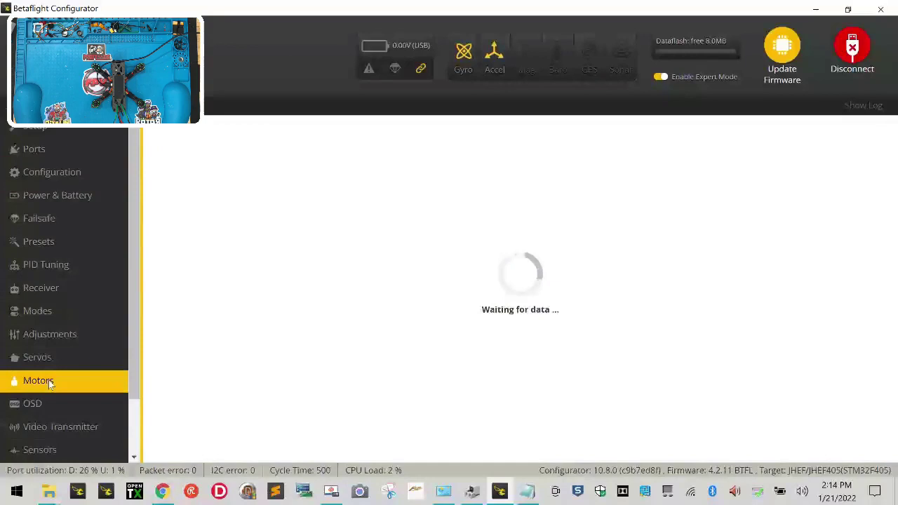
scroll(429, 347, "down", 2)
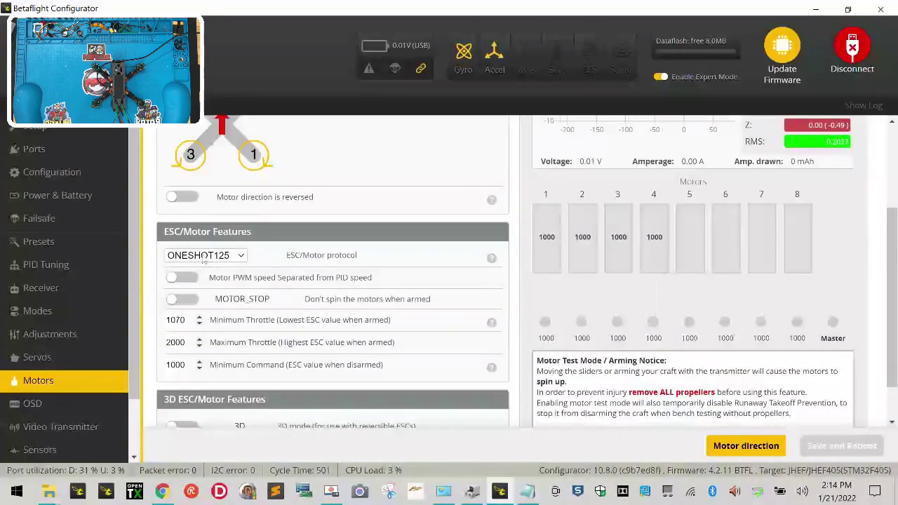
left_click(224, 260)
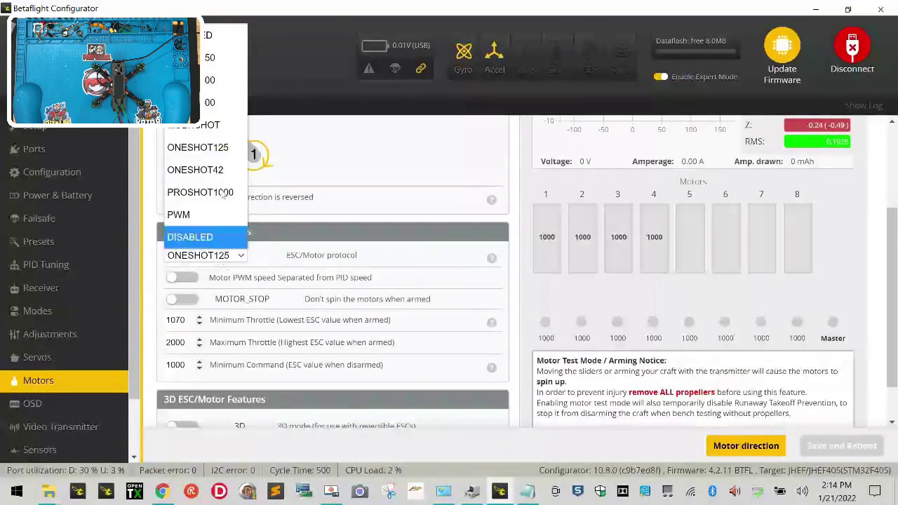
left_click(198, 147)
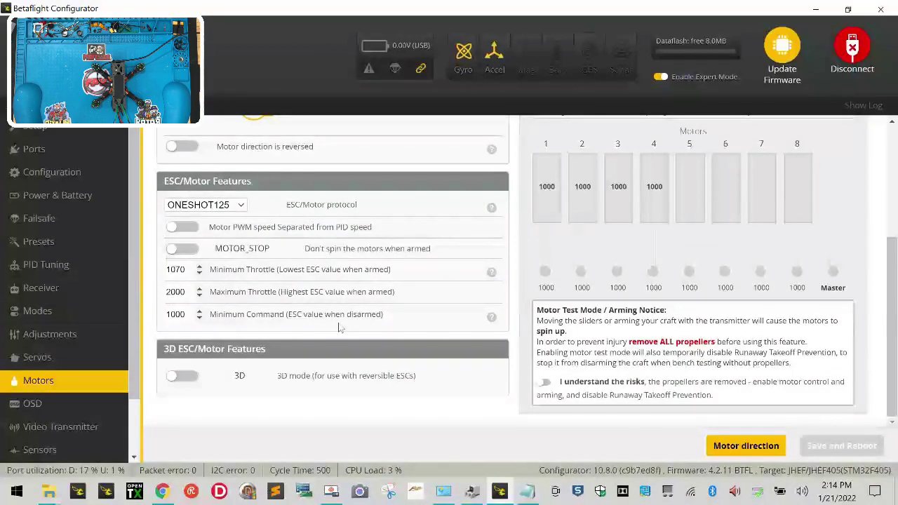
scroll(339, 325, "up", 2)
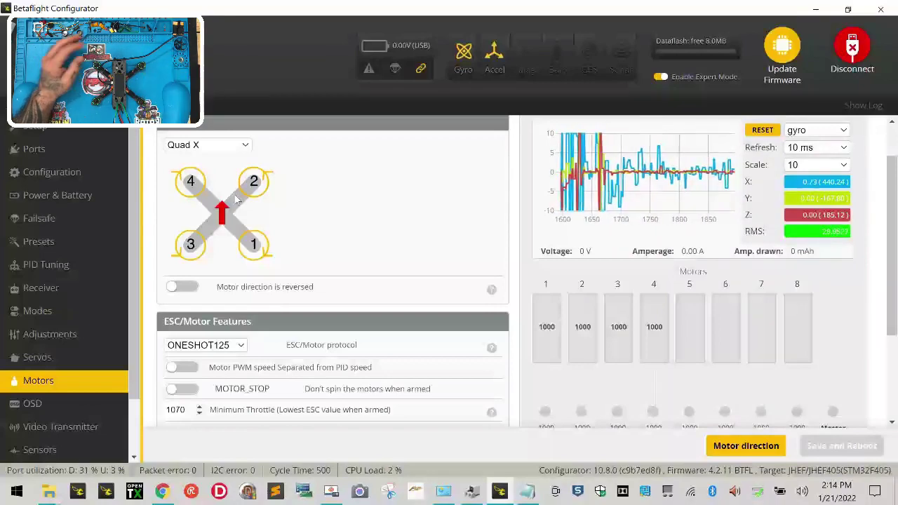
scroll(73, 376, "down", 2)
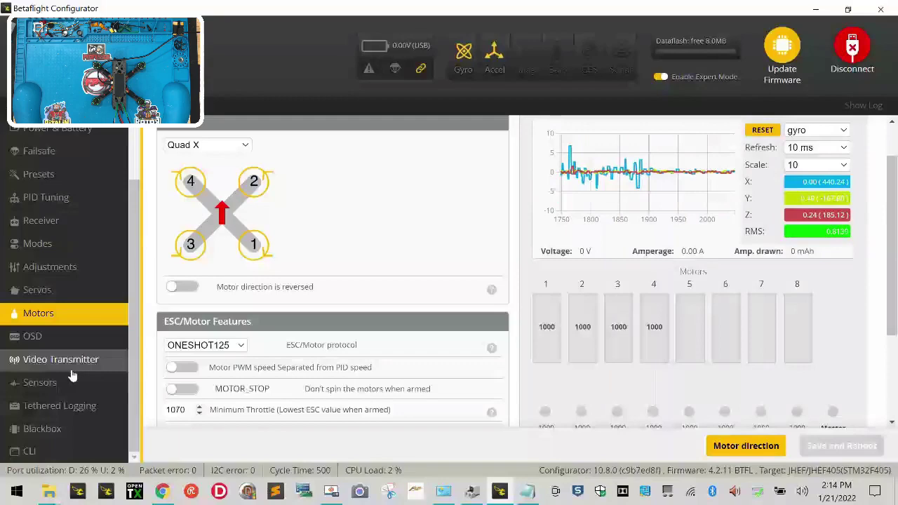
scroll(337, 315, "up", 2)
scroll(355, 326, "down", 5)
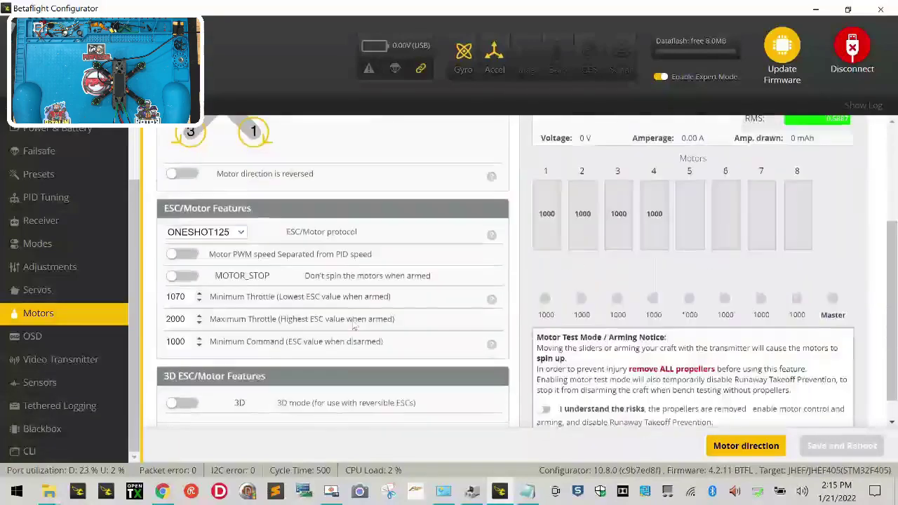
scroll(355, 326, "down", 1)
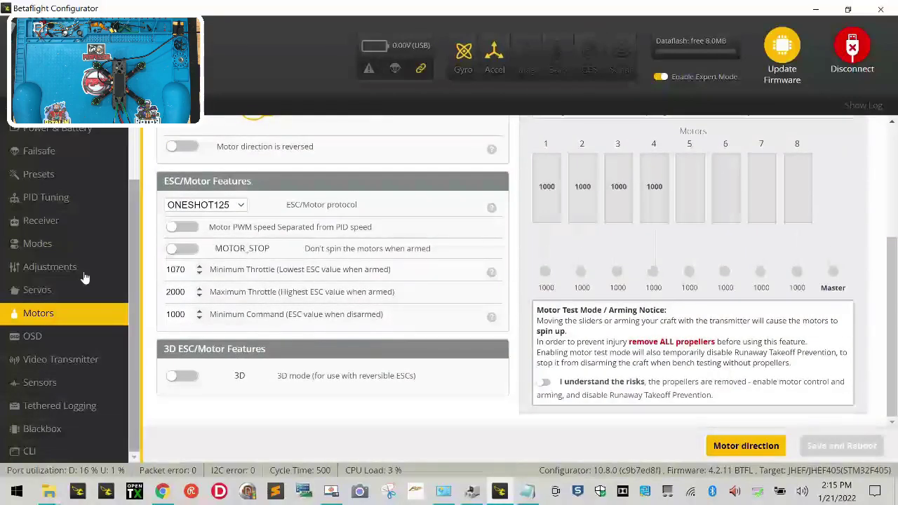
scroll(76, 280, "up", 2)
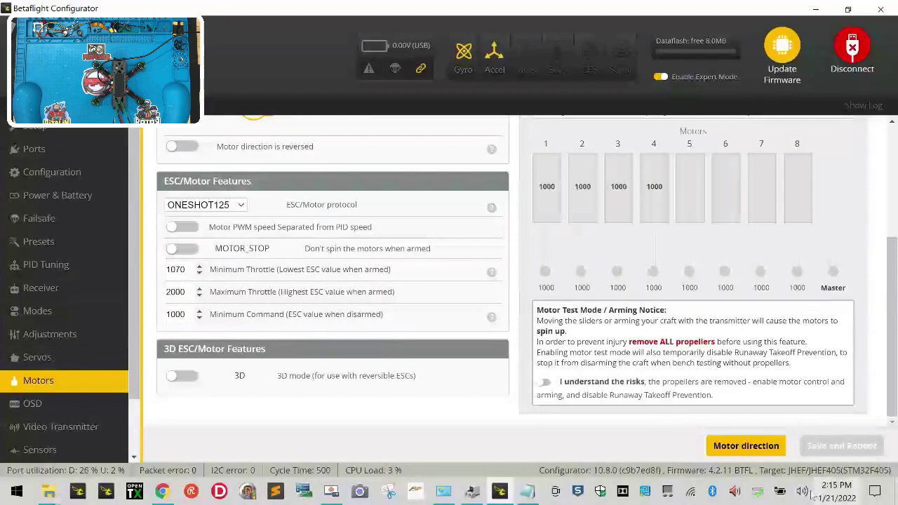